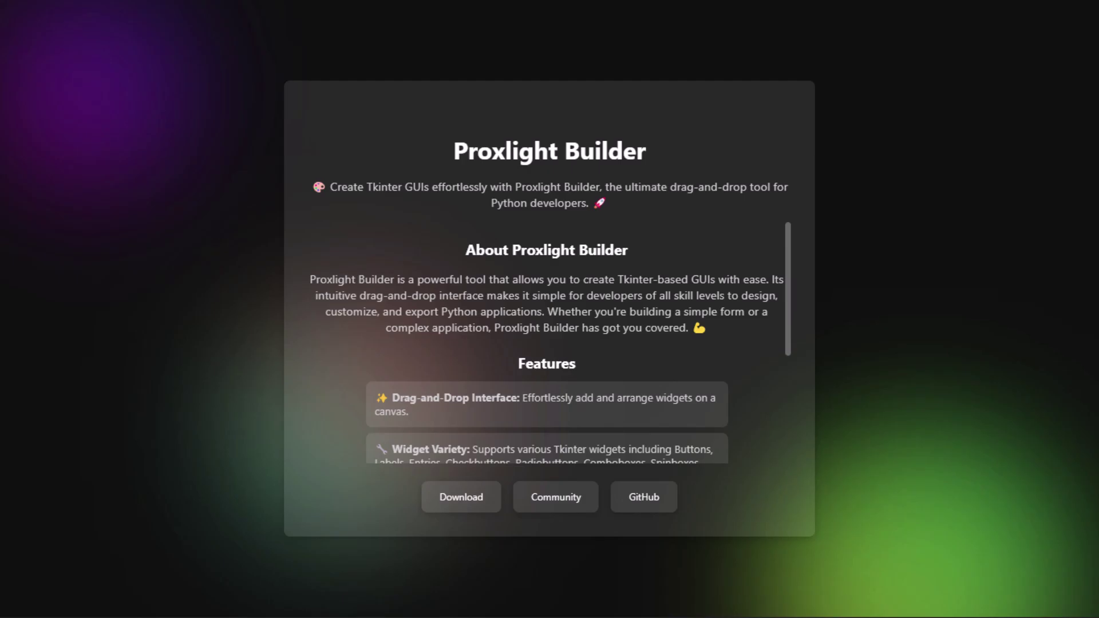
scroll(547, 343, down, 2)
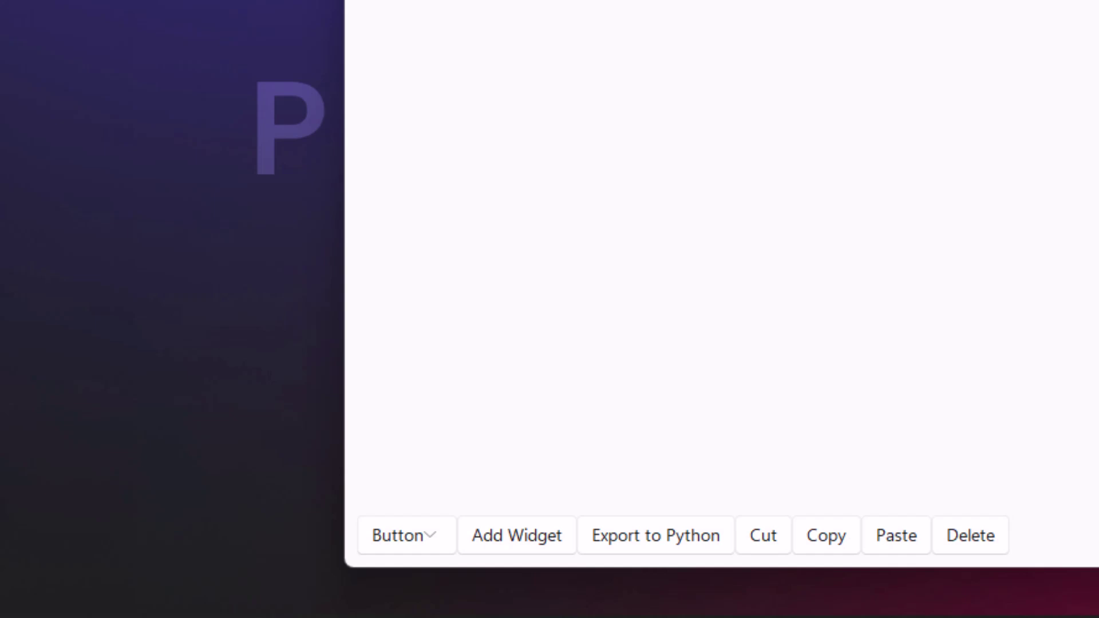
Add a Button widget to the canvas and move it to just above the canvas centre.
click(517, 535)
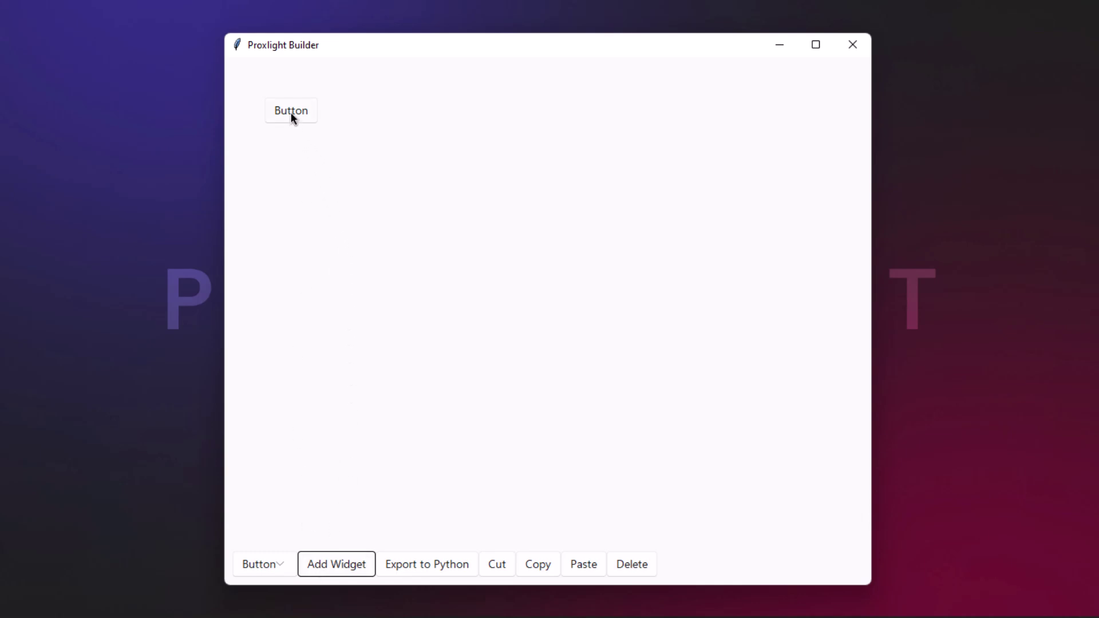
drag(291, 114, 525, 247)
drag(454, 200, 523, 259)
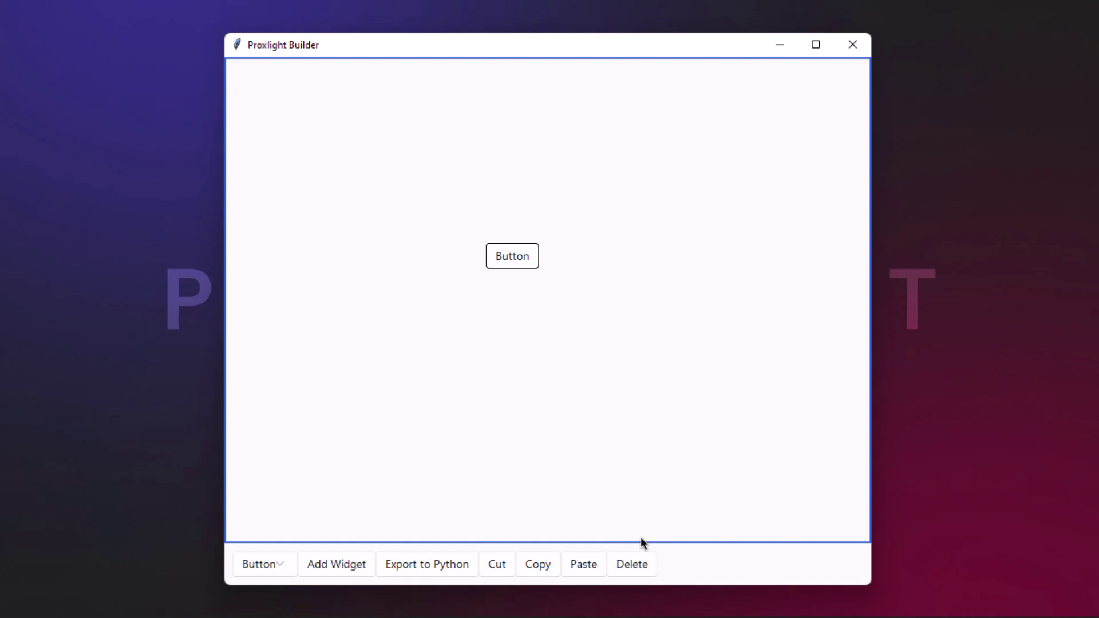
right_click(531, 259)
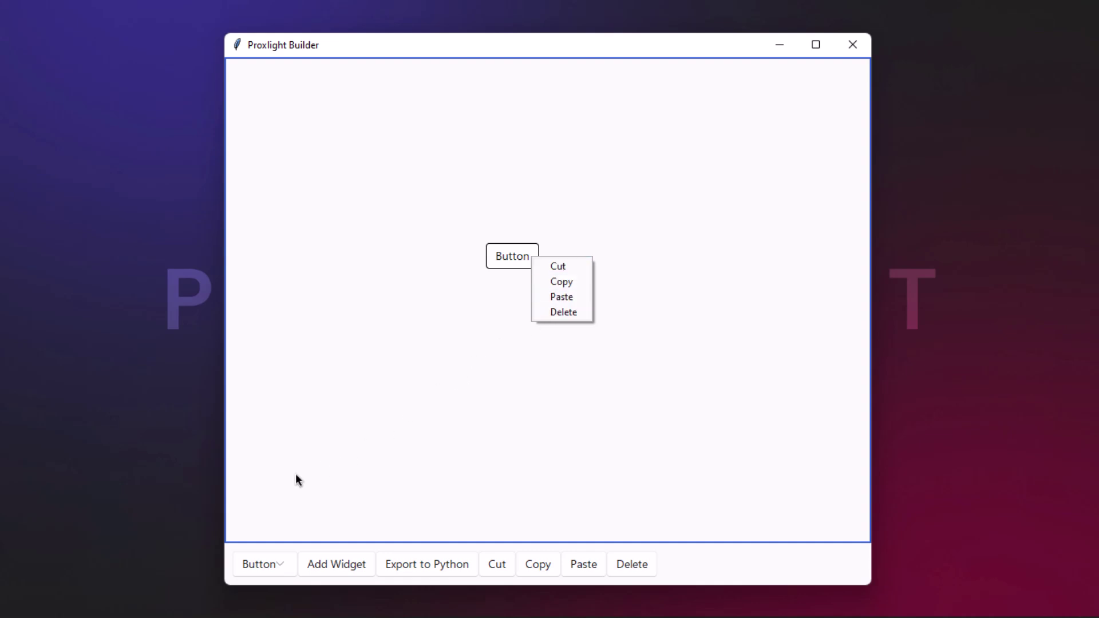
Add a Label widget to the canvas and place it just above the button.
click(277, 561)
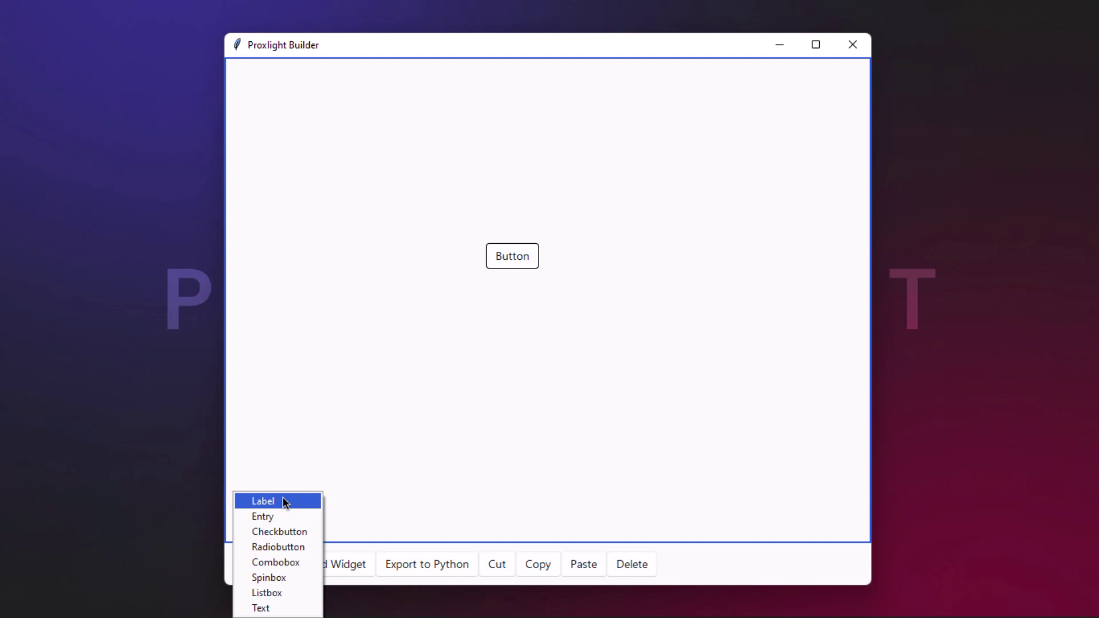
click(283, 498)
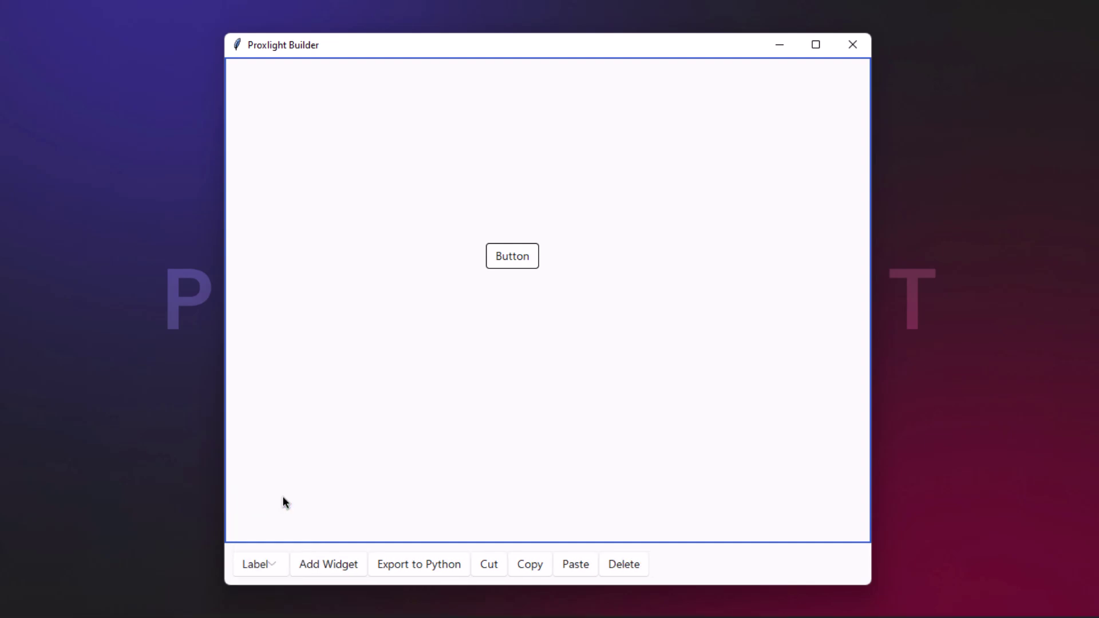
click(323, 564)
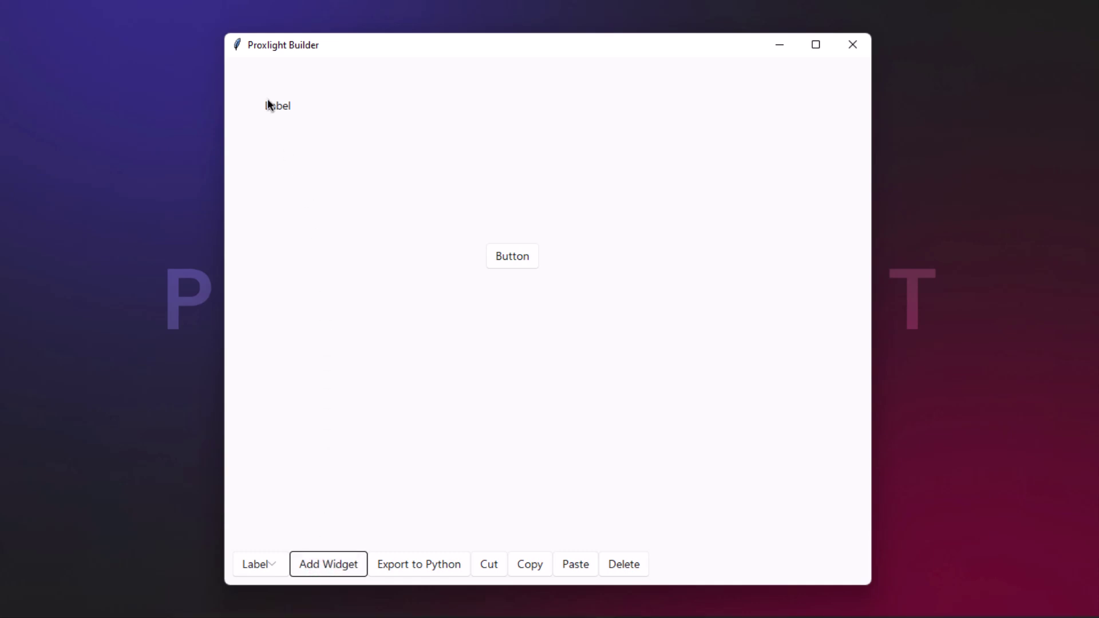
click(270, 107)
drag(271, 106, 605, 243)
drag(471, 189, 516, 224)
Set the label's text property to "DOWNLOAD..." and reposition the label so it sits centred above the button.
double_click(503, 217)
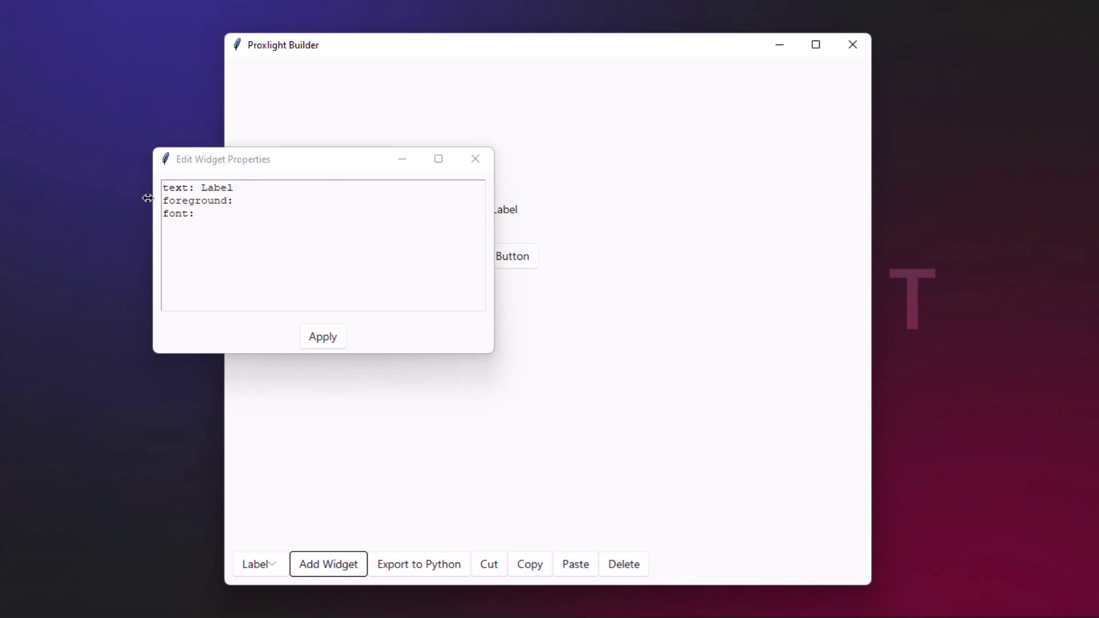
click(236, 188)
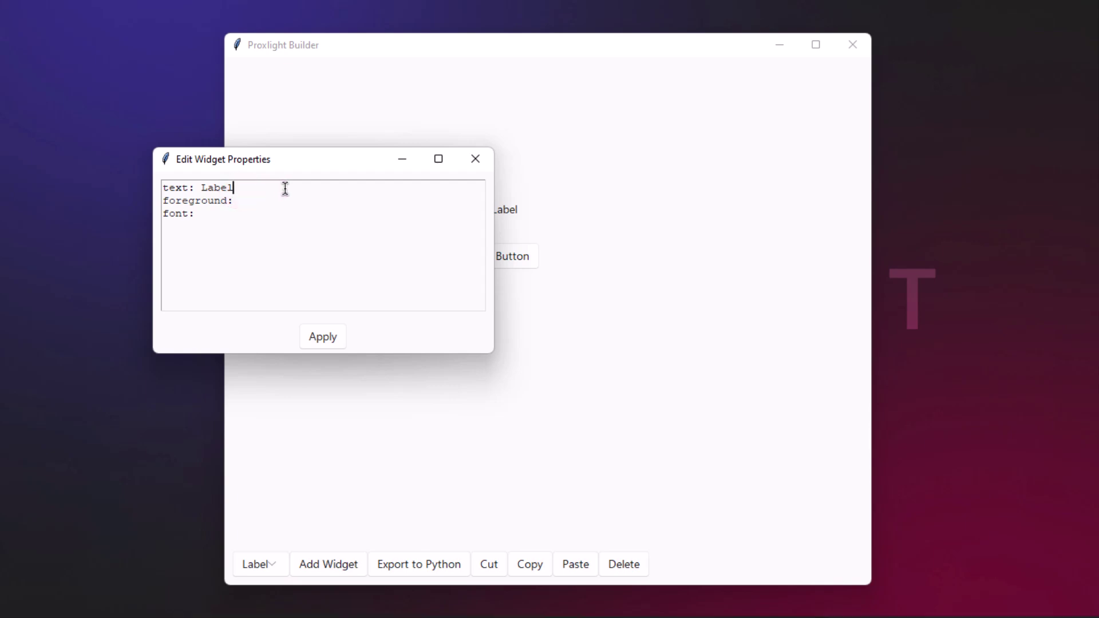
key(BackSpace)
key(BackSpace)
key(BackSpace)
key(BackSpace)
key(BackSpace)
text(DOWNLOAD...)
click(322, 336)
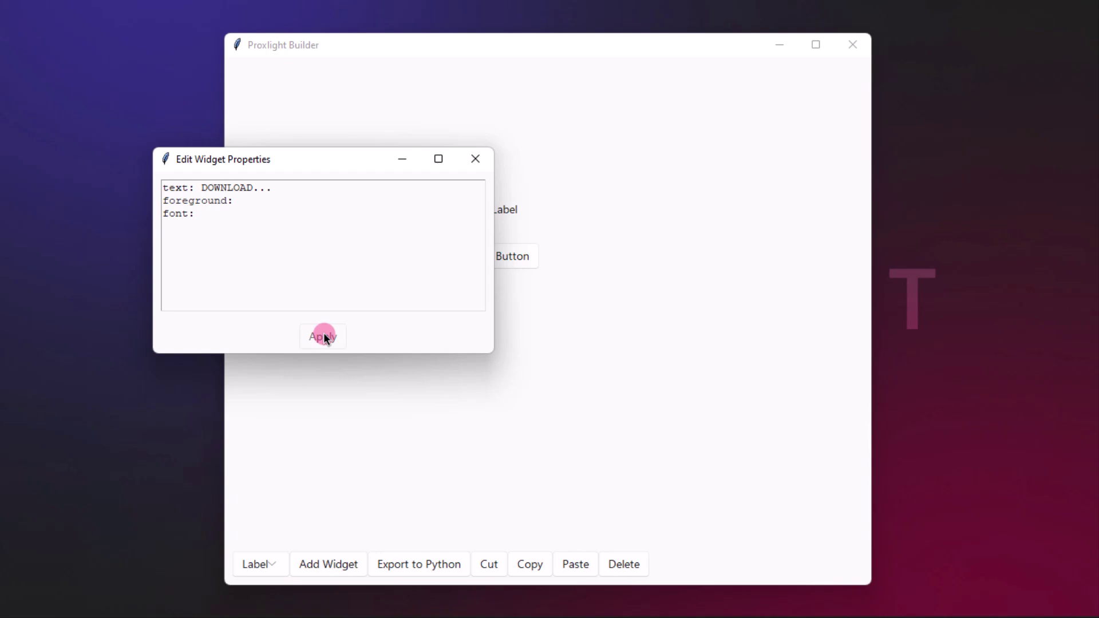
click(484, 163)
drag(530, 209, 486, 211)
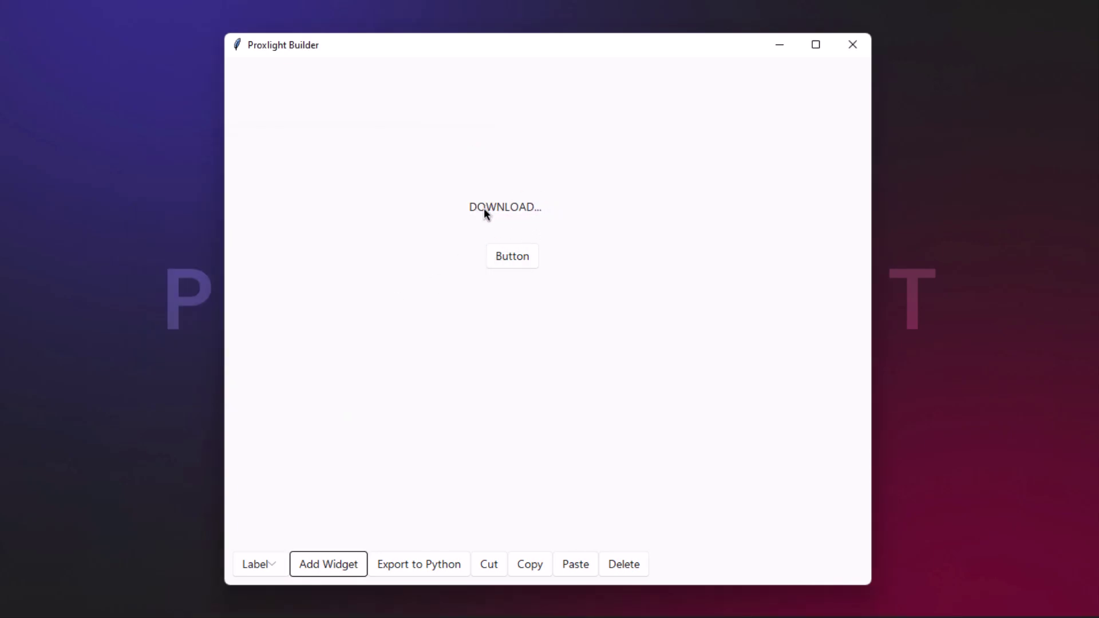
mouse_move(507, 256)
mouse_down()
mouse_move(490, 255)
mouse_move(523, 263)
mouse_move(513, 255)
mouse_up()
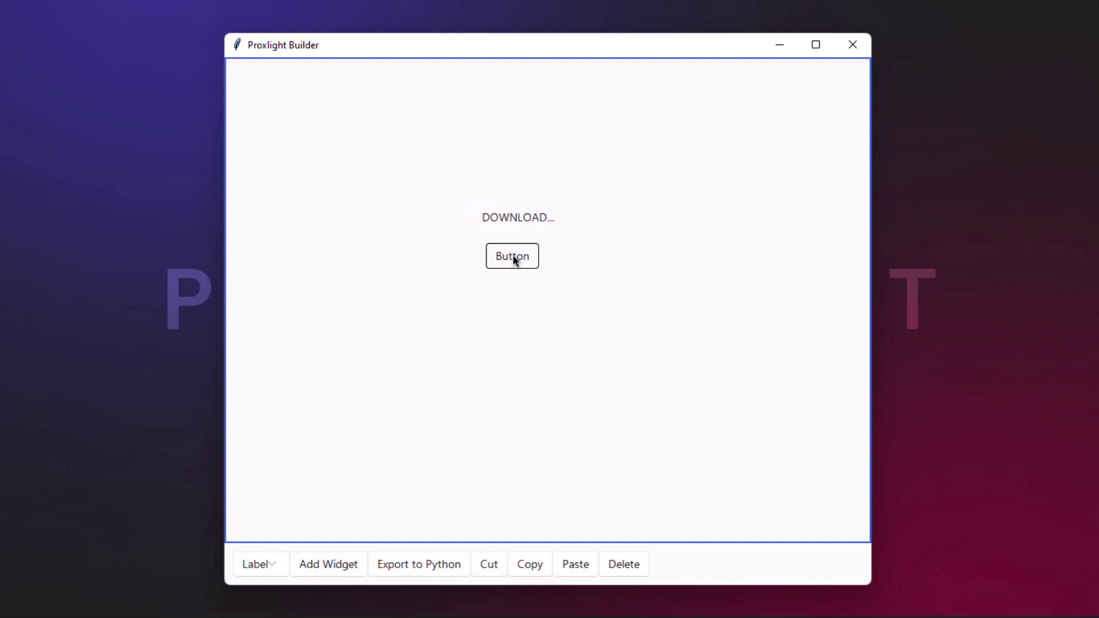
Add an Entry widget to the canvas and place it directly below the button.
click(272, 561)
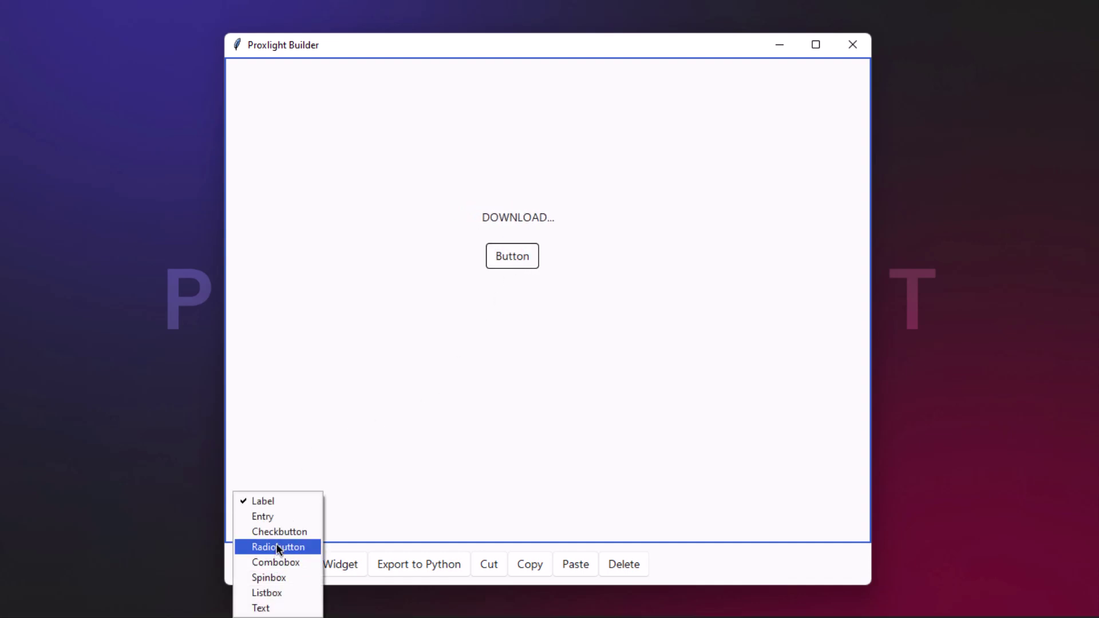
click(283, 516)
click(345, 563)
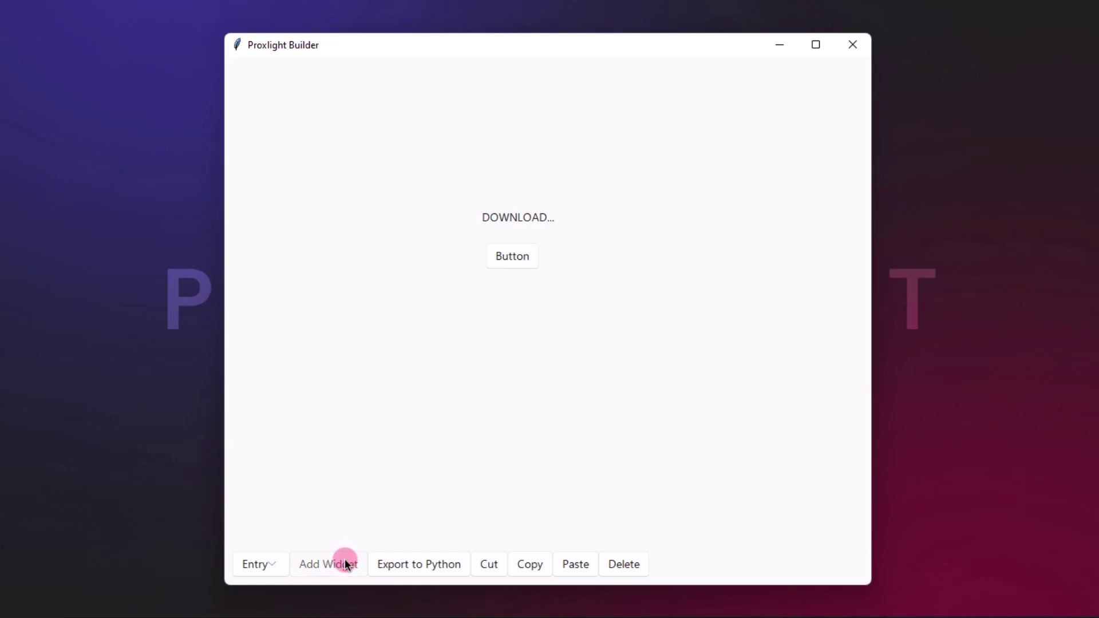
mouse_move(299, 108)
mouse_down()
mouse_move(399, 293)
mouse_move(653, 393)
mouse_up()
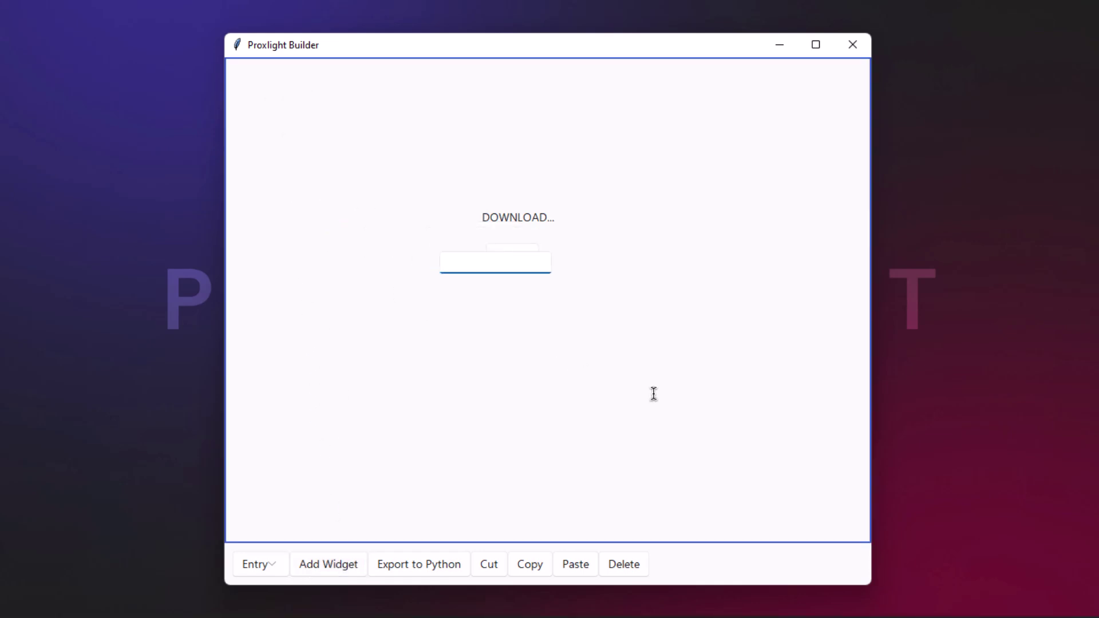
drag(500, 265, 547, 317)
click(521, 304)
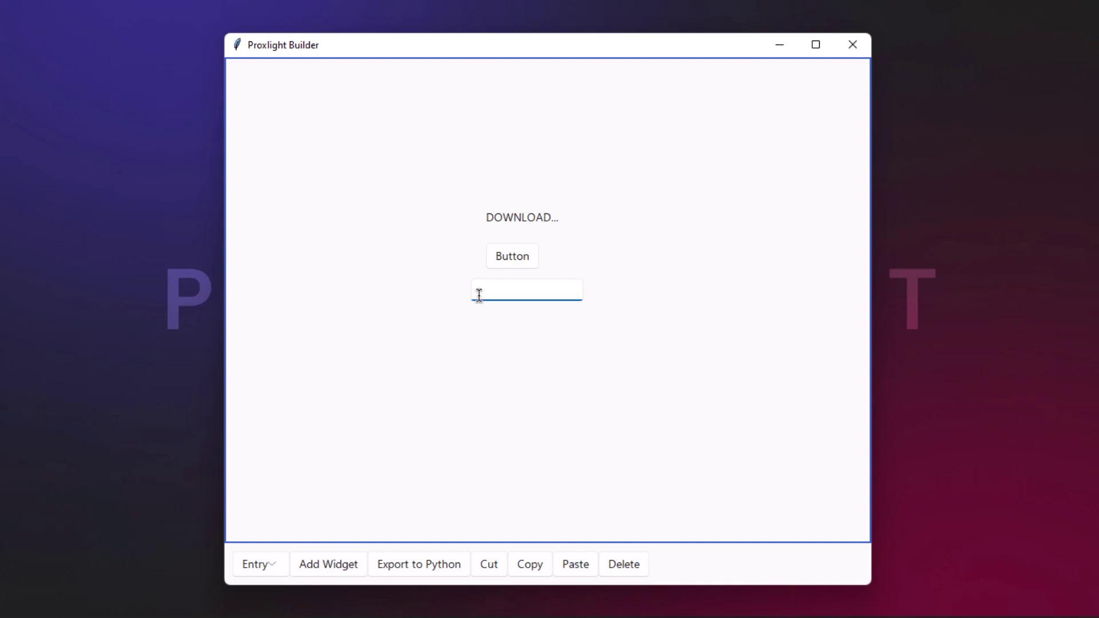
Inspect the label's text, foreground and font properties, and close them without making changes.
double_click(536, 218)
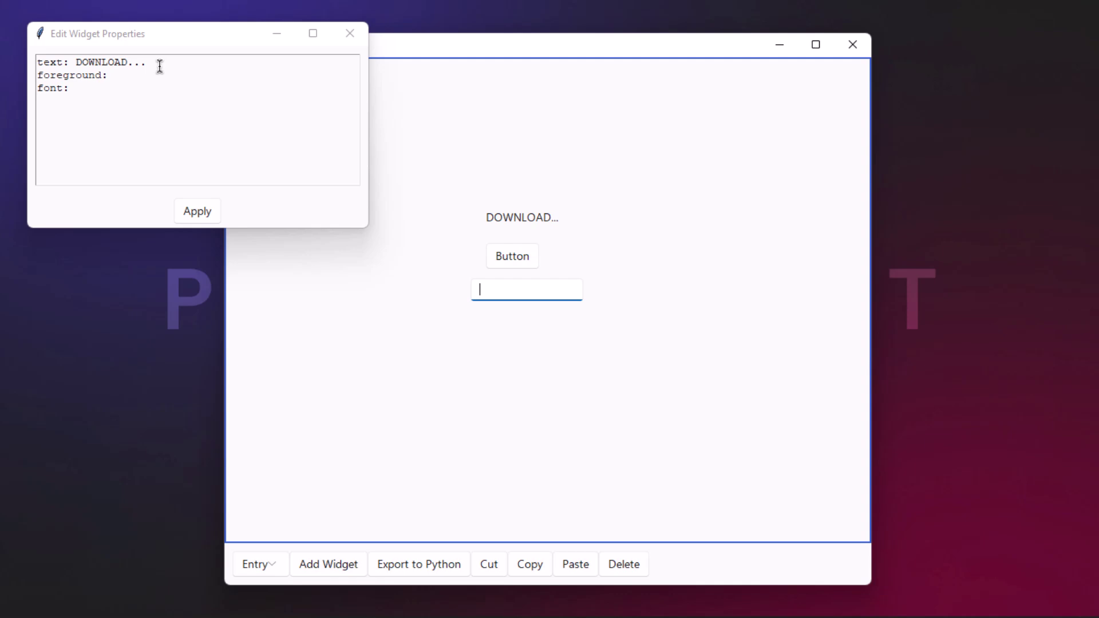
drag(147, 62, 75, 61)
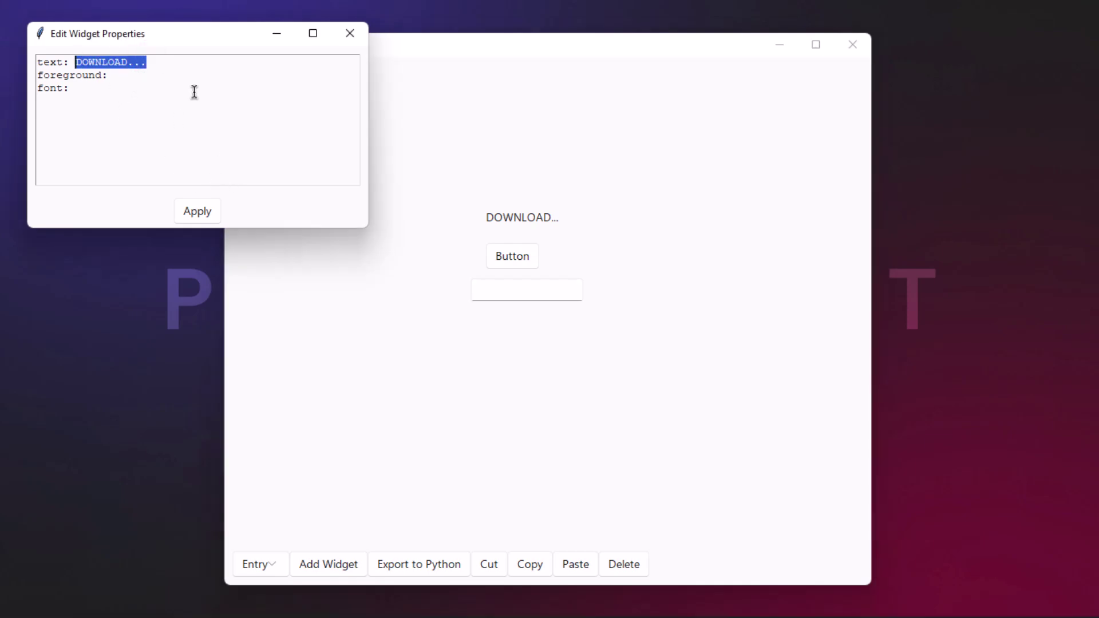
click(174, 85)
click(175, 79)
click(347, 31)
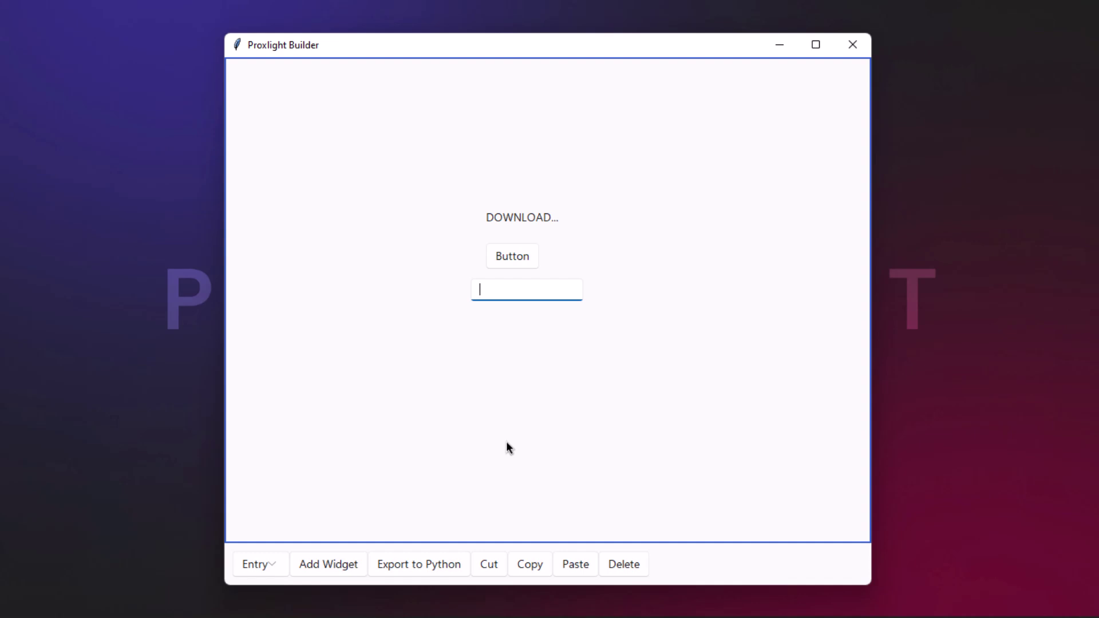
Export the layout as a Python file named 1 in the Examples folder.
click(431, 563)
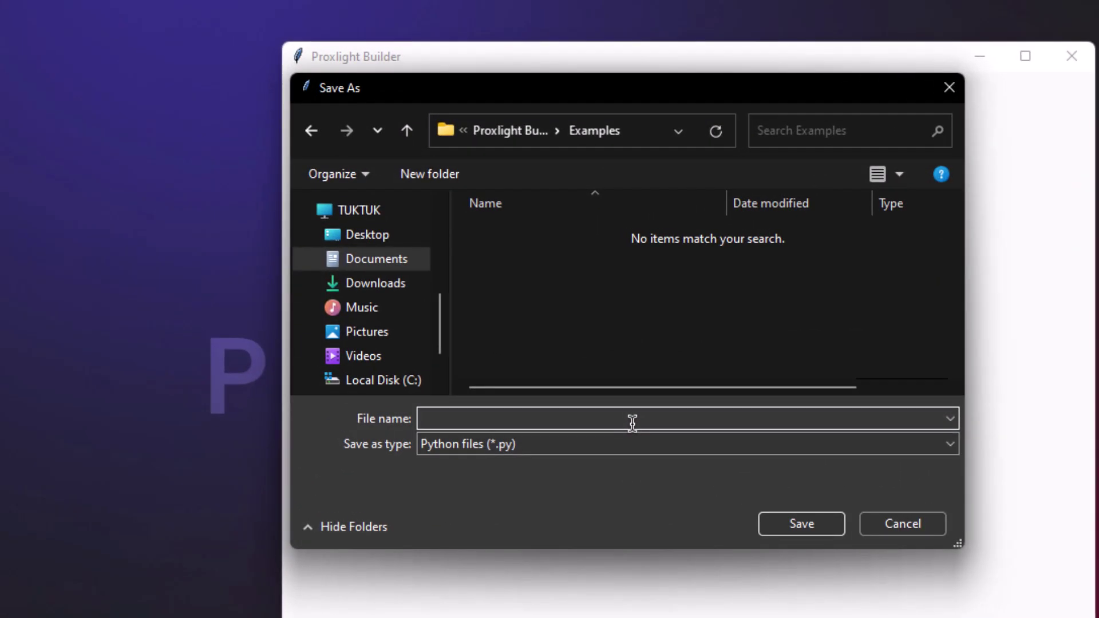
text(1)
click(801, 532)
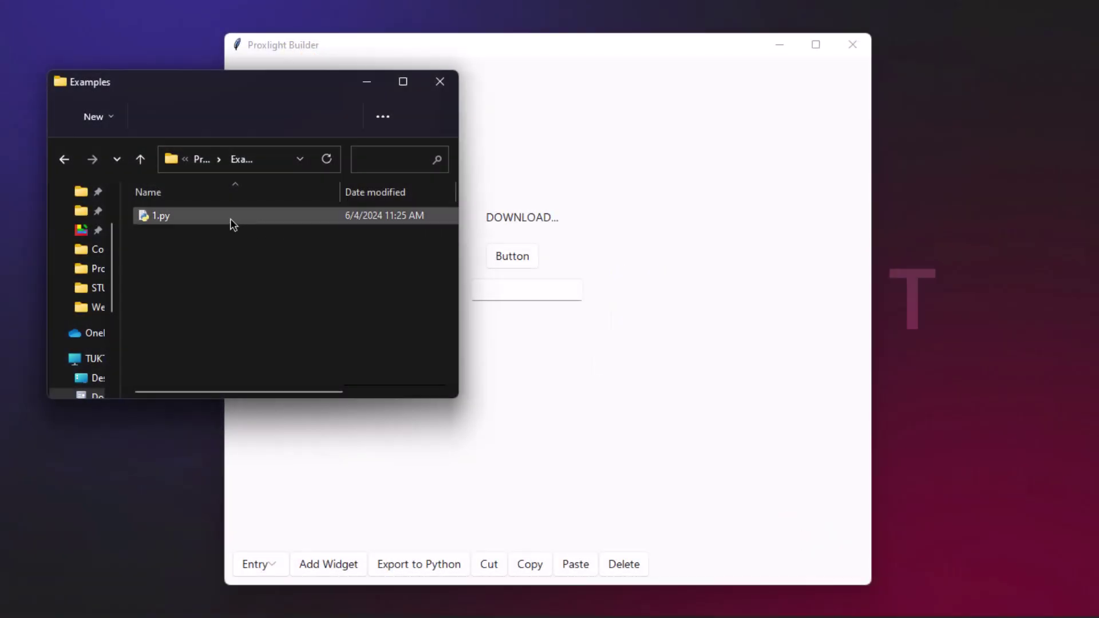
Run the exported 1.py from the Examples folder in File Explorer and try the entry field in the generated application.
click(231, 219)
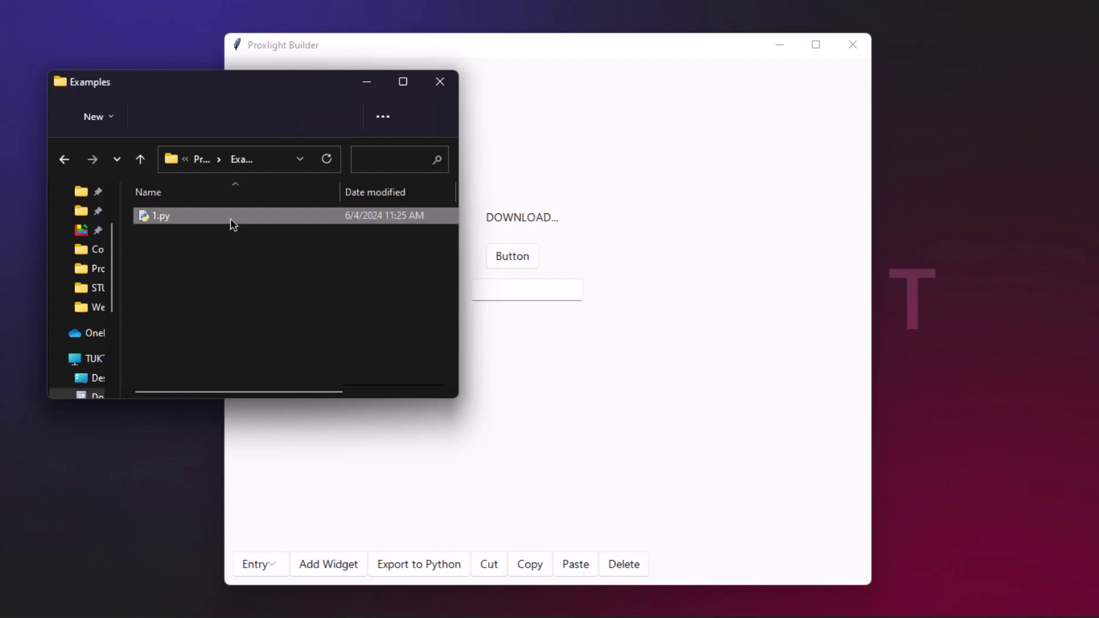
double_click(230, 218)
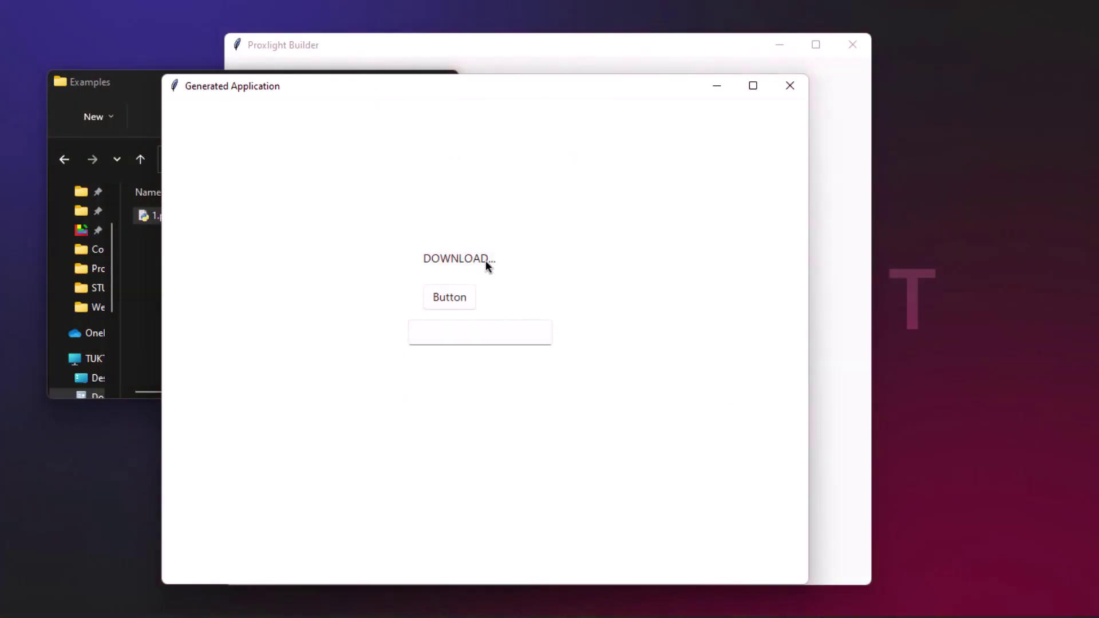
click(456, 336)
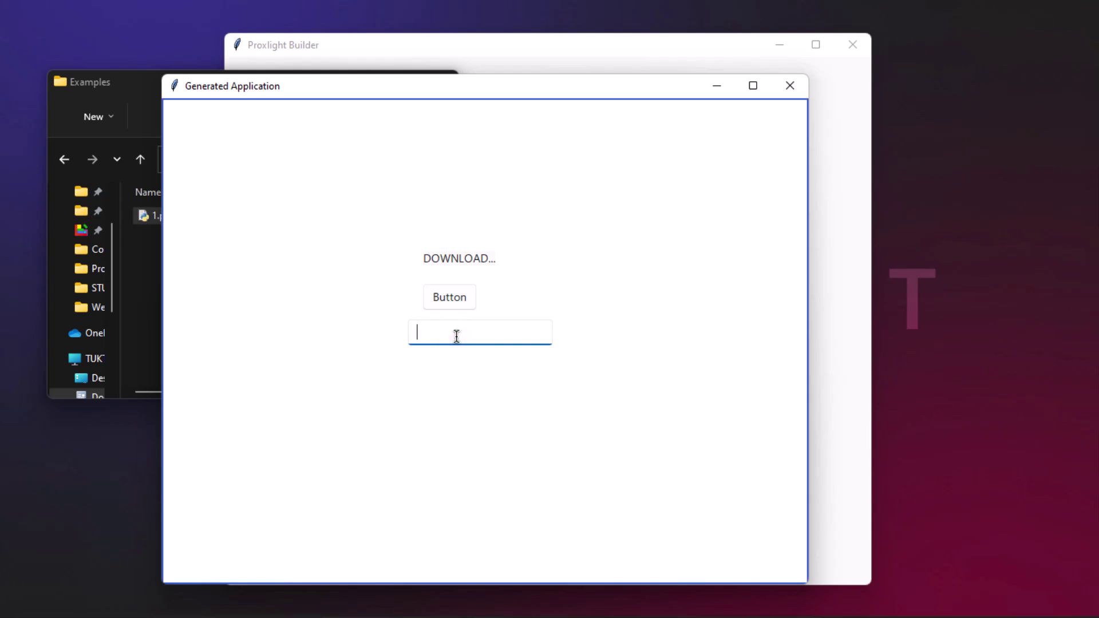